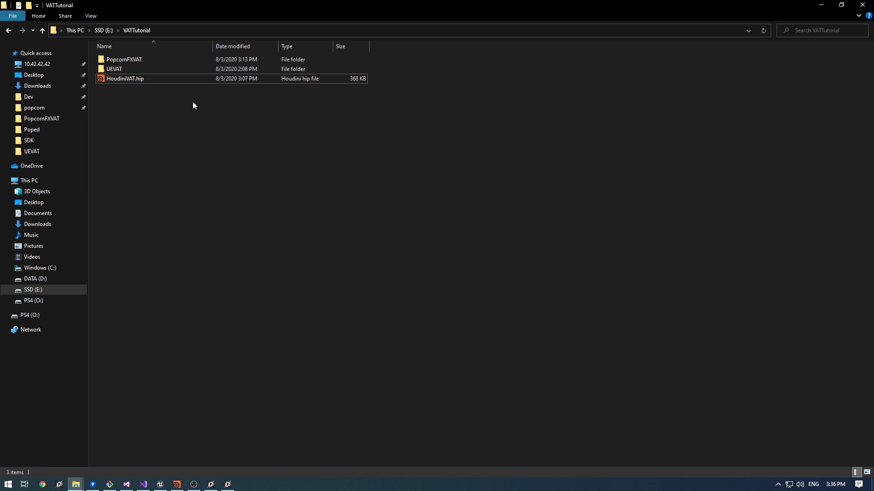
Point out the PopcornFXVAT and UEVAT project folders and the HoudiniVAT.hip scene file
click(149, 61)
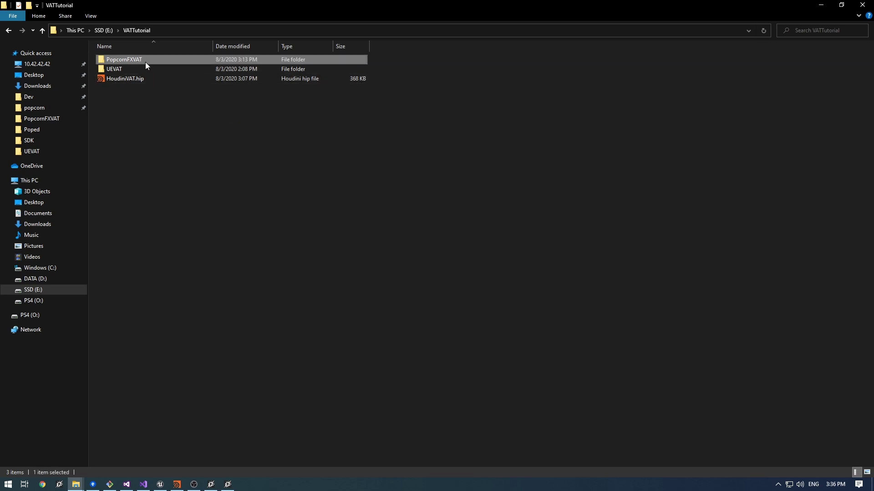
click(134, 70)
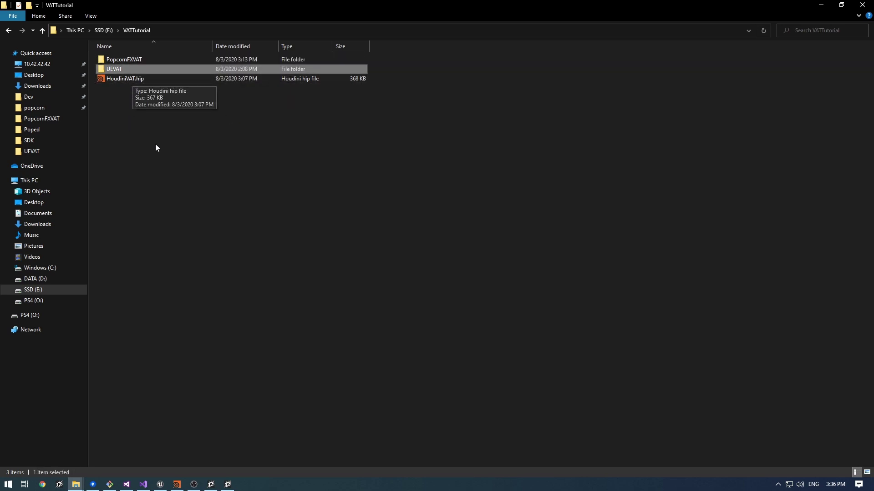
click(179, 81)
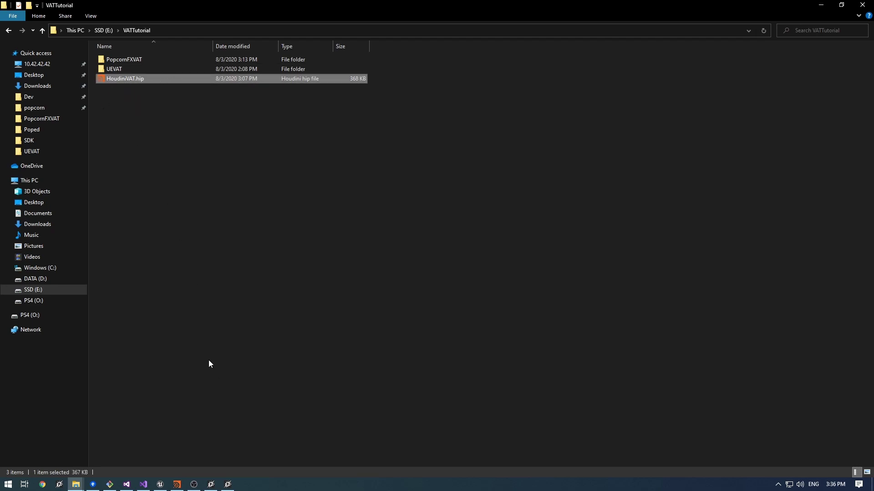
Open the PopcornFXVAT project in PopcornFX from its Project details
click(227, 484)
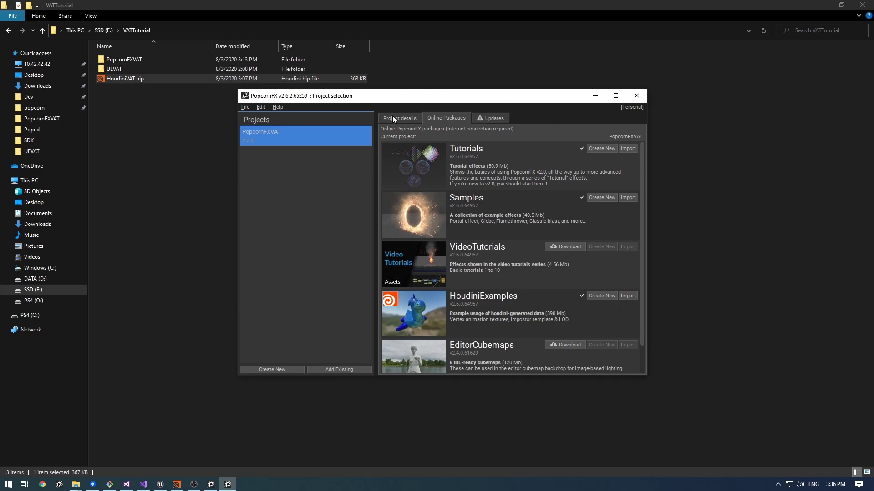
click(396, 116)
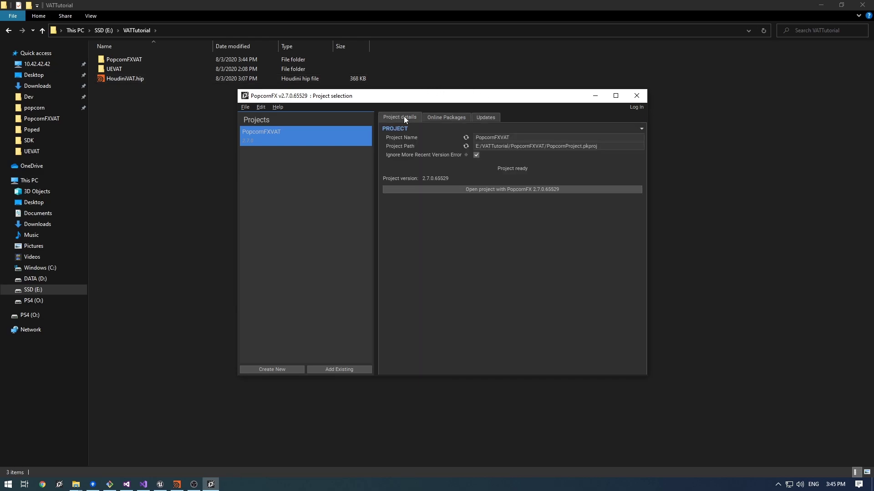
click(492, 190)
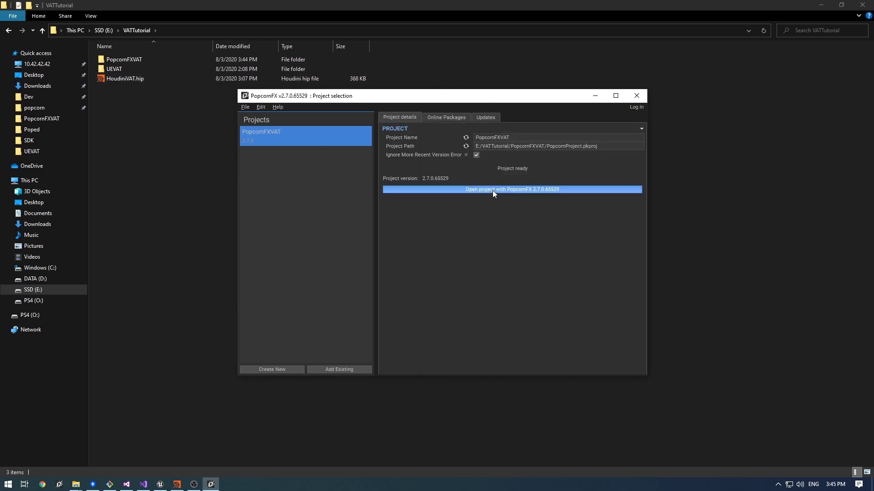
Create an empty effect named VATTutorial in the Particles folder
drag(549, 241, 455, 76)
right_click(428, 152)
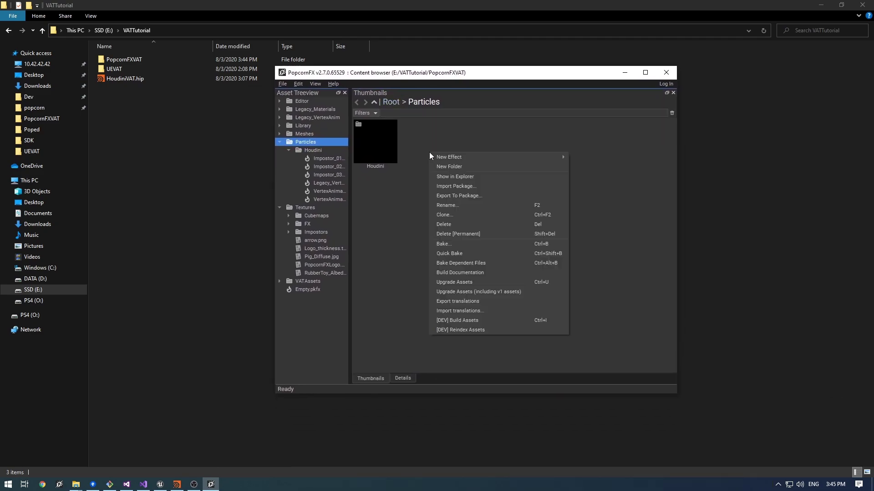
mouse_move(450, 160)
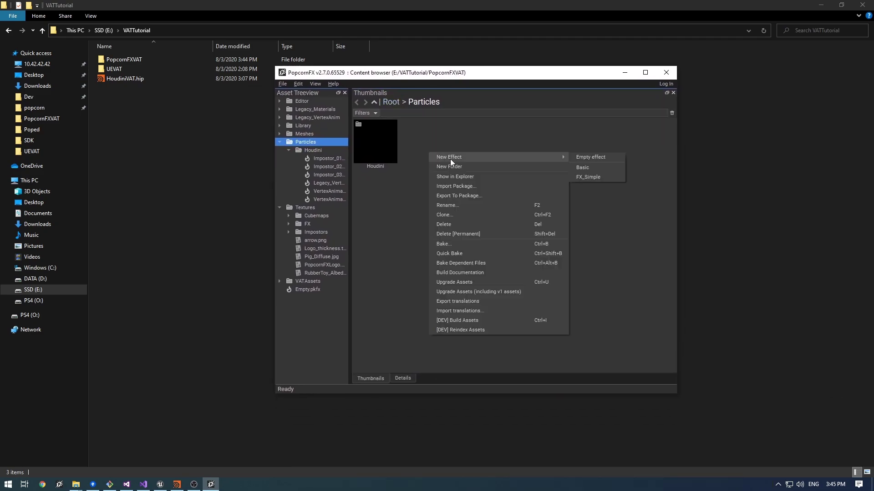
click(594, 157)
text(V)
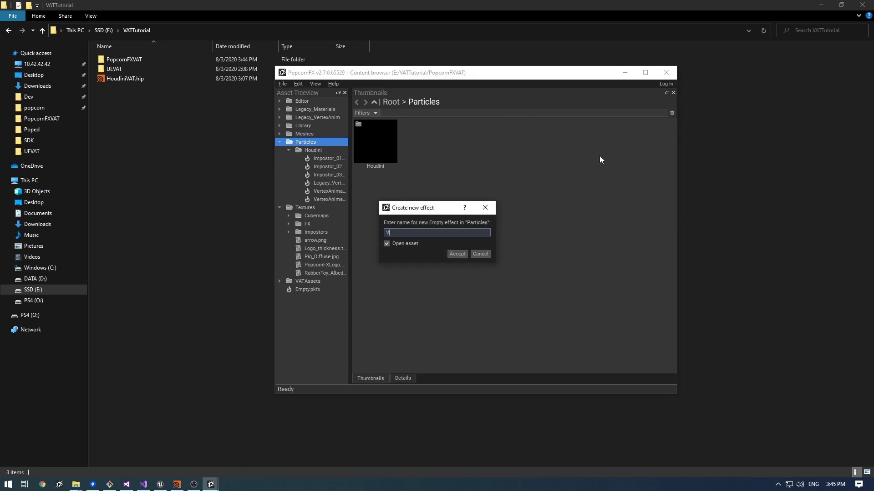
text(ATTutorial)
key(Return)
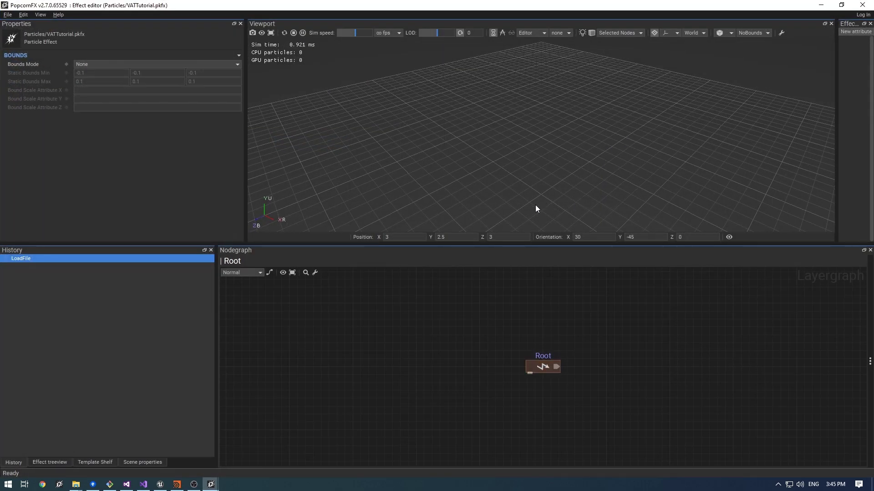
In Houdini, go inside the RDB node to view dopnet1, dopimport1 and OUT
click(177, 486)
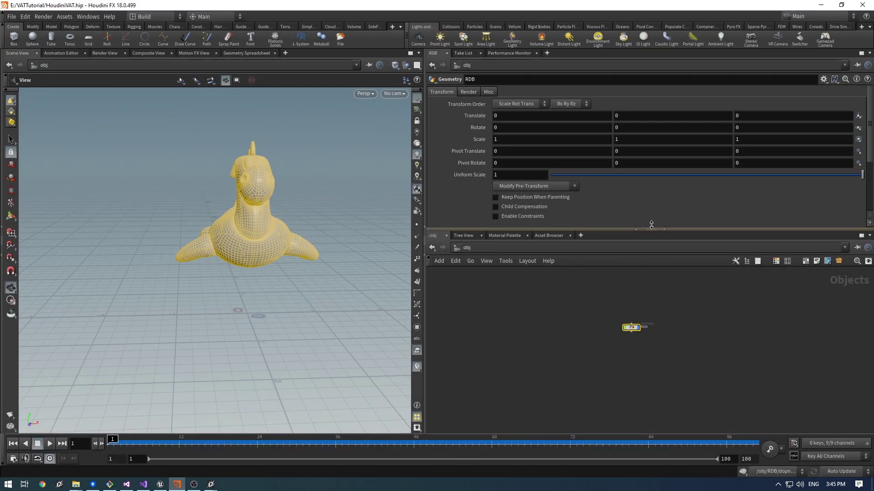
drag(653, 233, 654, 182)
scroll(641, 314, up, 3)
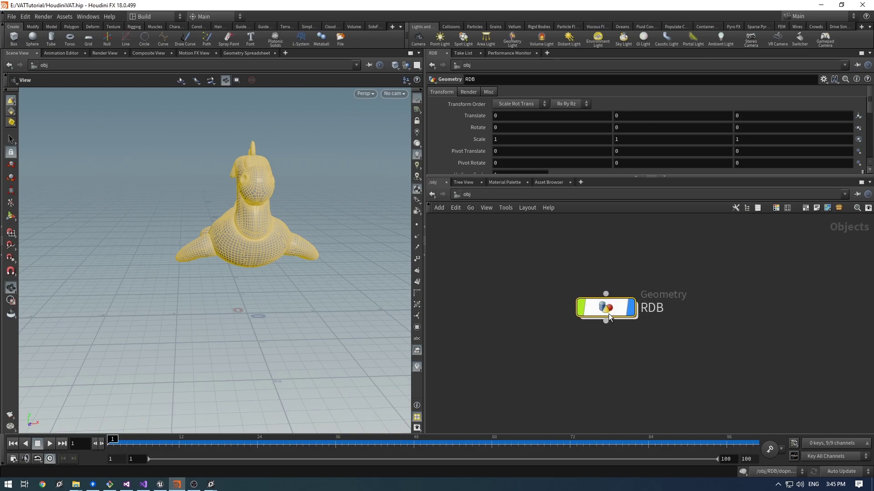
double_click(607, 312)
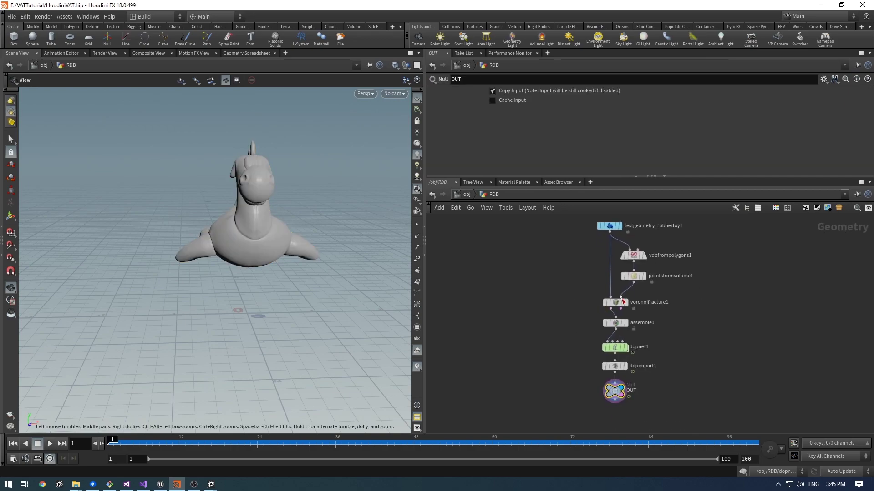
scroll(637, 309, up, 3)
middle_drag(703, 361, 702, 241)
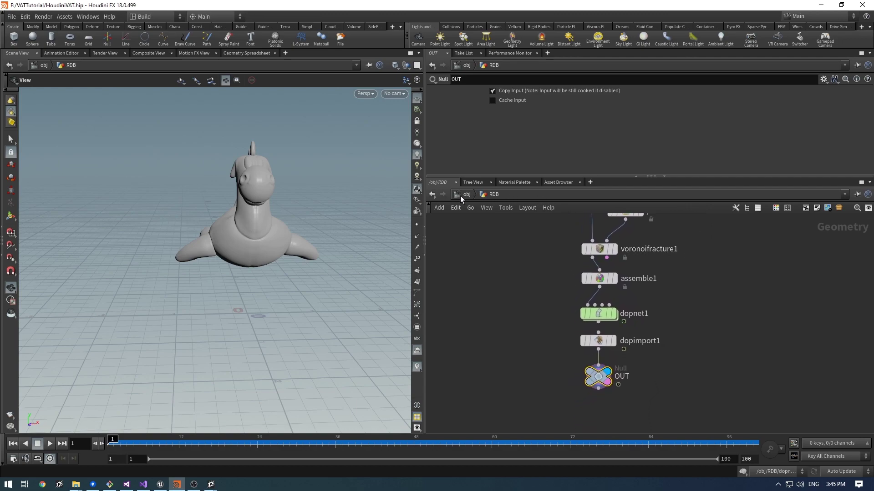
Play the fracture simulation, stop it at frame 10, and return to /obj
click(49, 444)
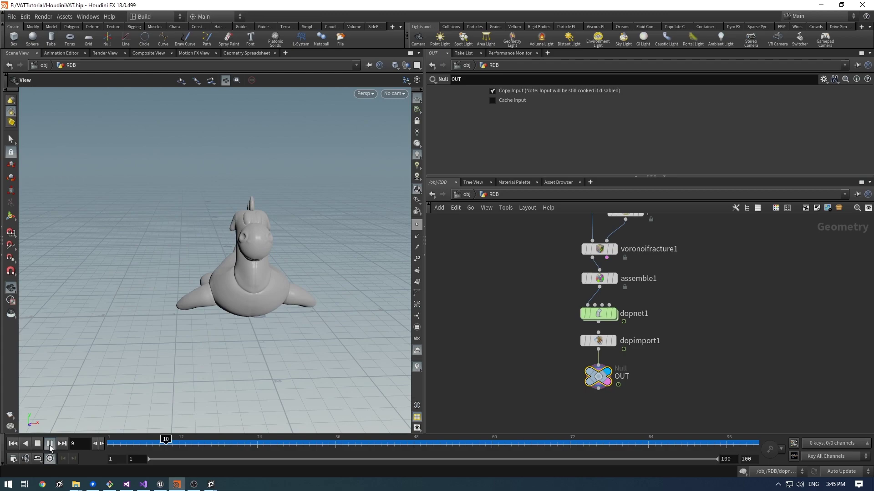
click(50, 444)
click(453, 195)
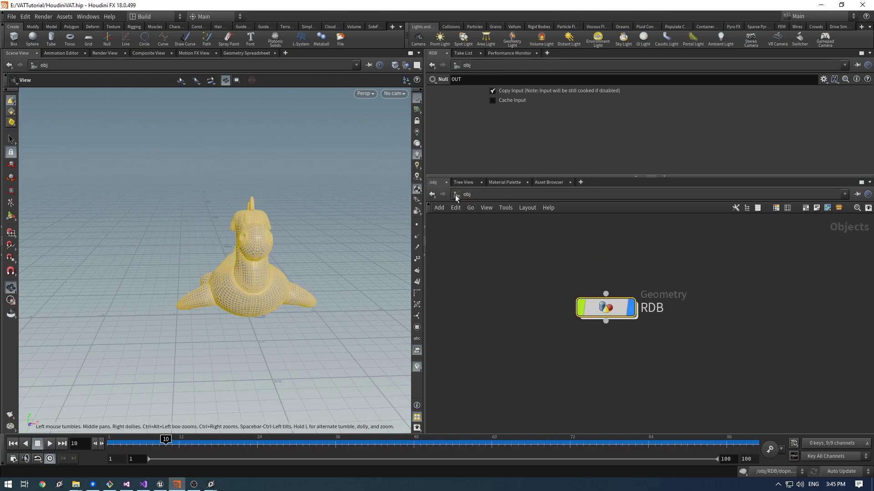
Place a Labs Vertex Animation Textures node in the out network
click(455, 195)
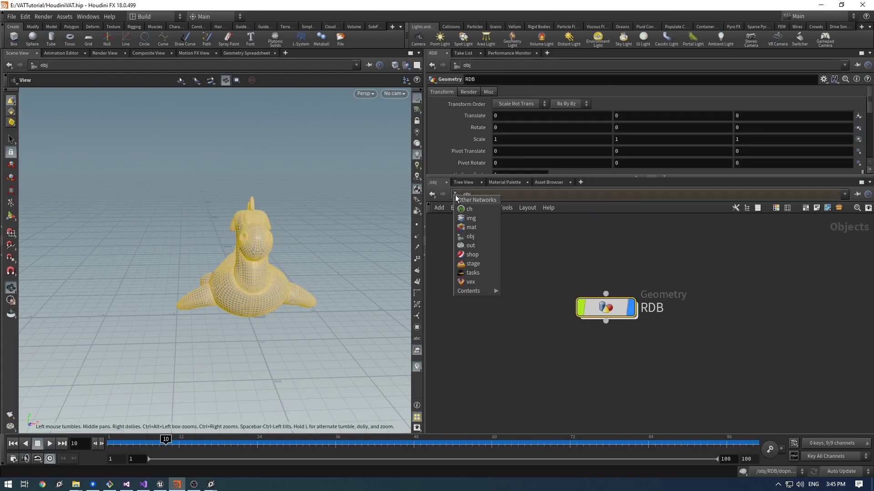
click(466, 246)
key(Tab)
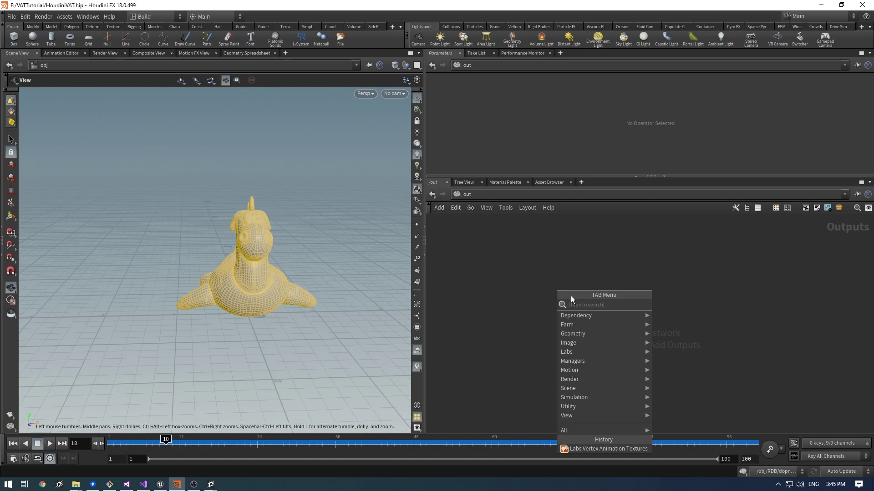
text(va)
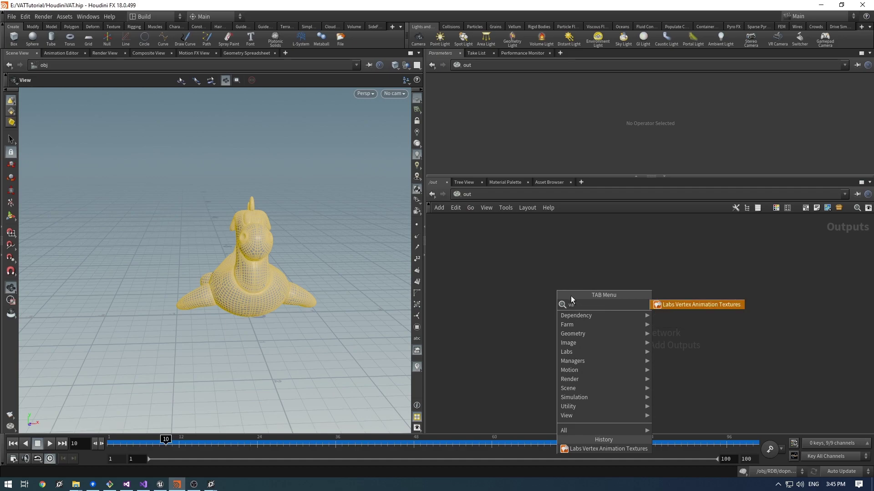
text(t)
click(702, 307)
click(629, 307)
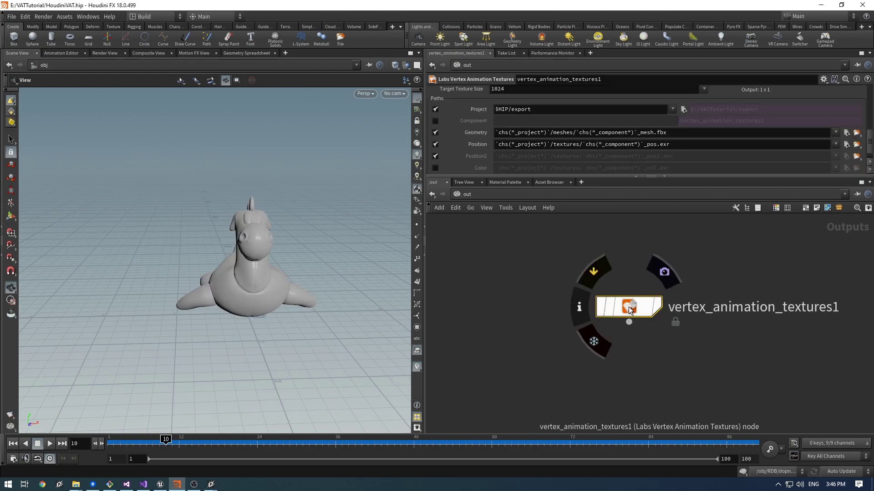
Rename the vertex animation node to RubberToyRBD
drag(658, 176, 659, 345)
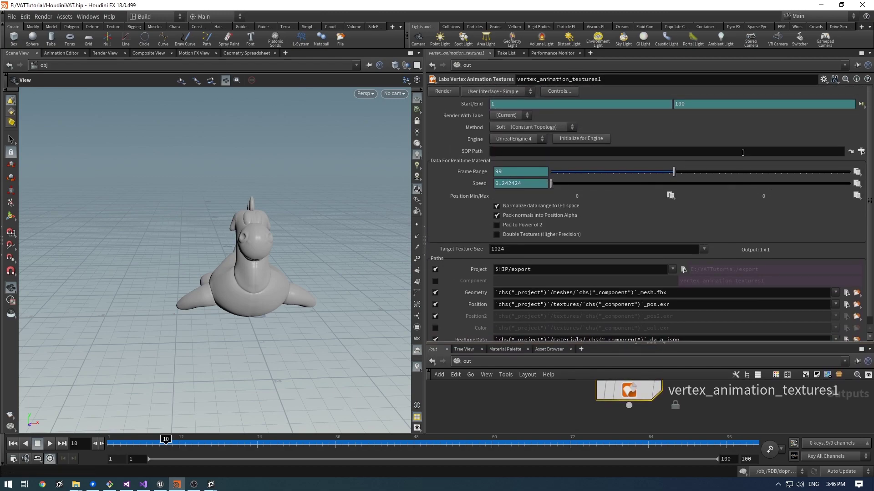
drag(603, 80, 499, 78)
text(R)
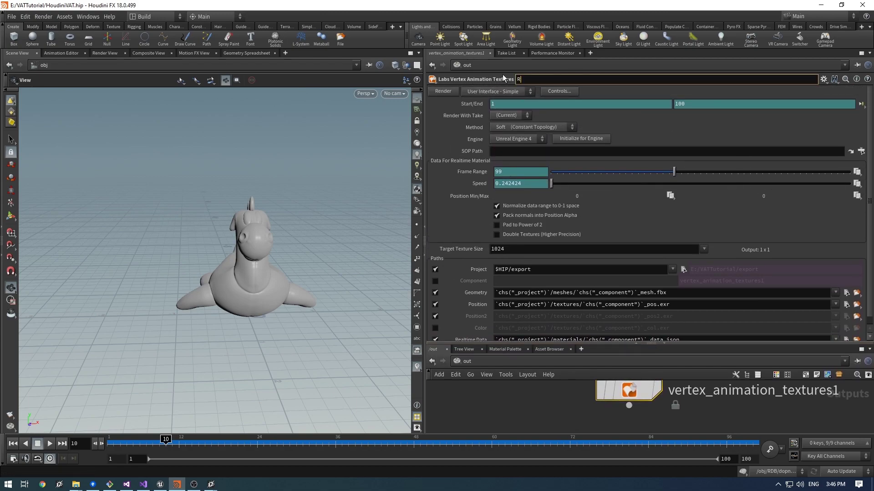
text(ubberToyRBD)
Set RubberToyRBD's Method to Rigid and Engine to PopcornFX
click(763, 105)
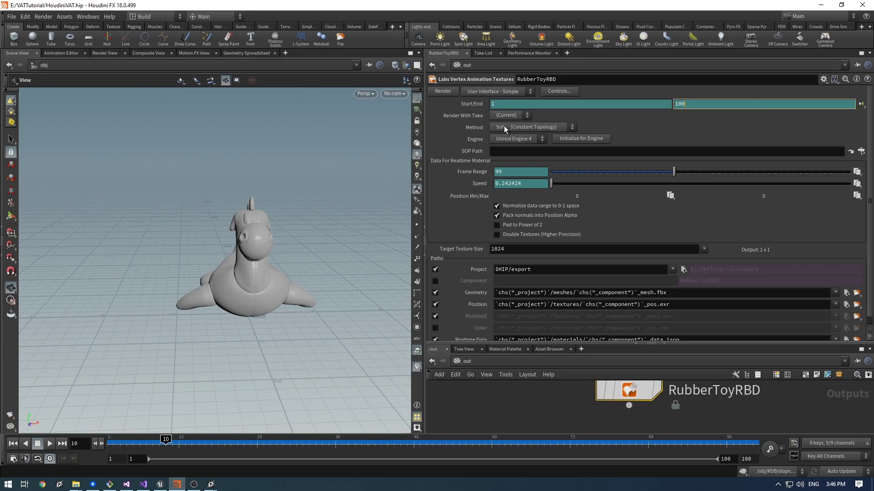
click(524, 128)
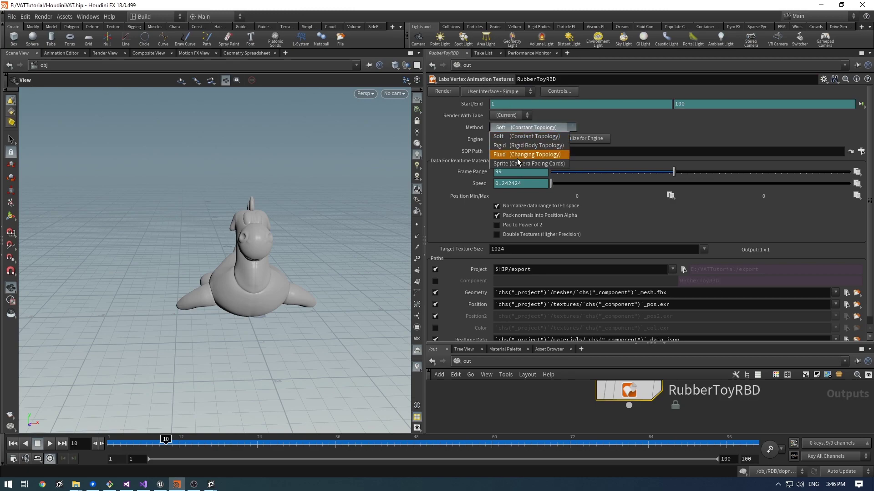
click(507, 145)
click(509, 140)
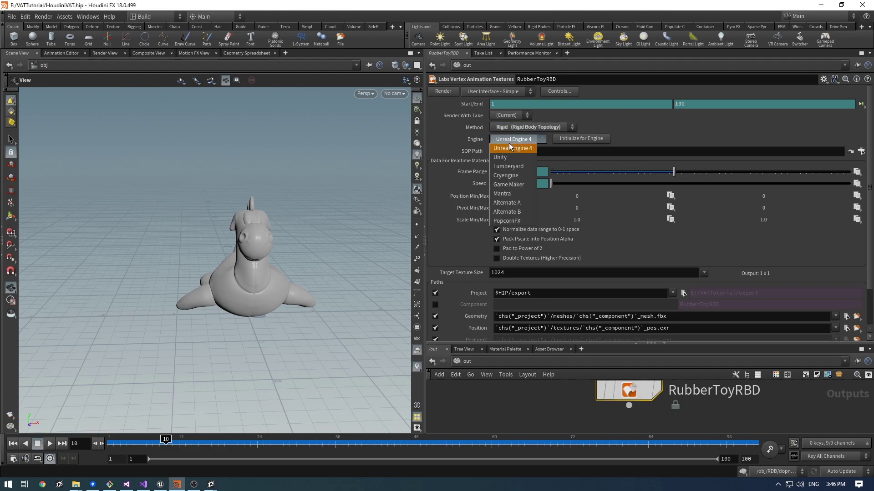
click(507, 221)
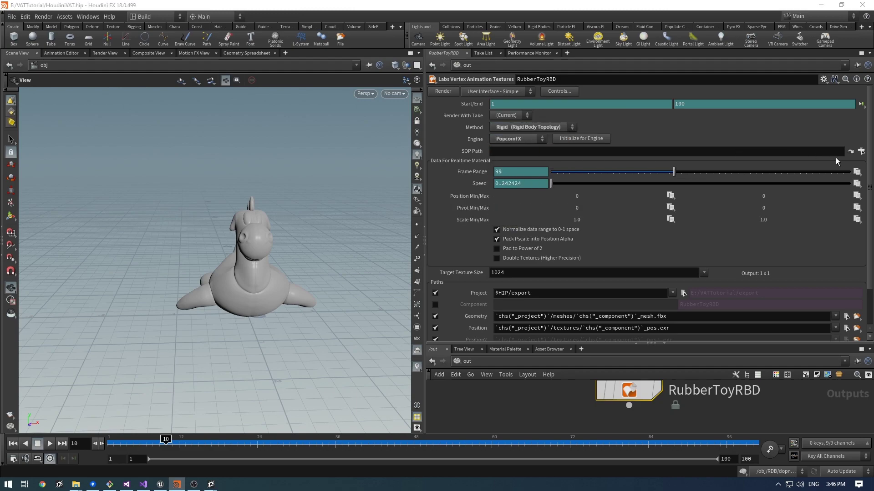
Set the SOP Path to /obj/RDB/OUT, initialize for PopcornFX, and close the console
click(861, 152)
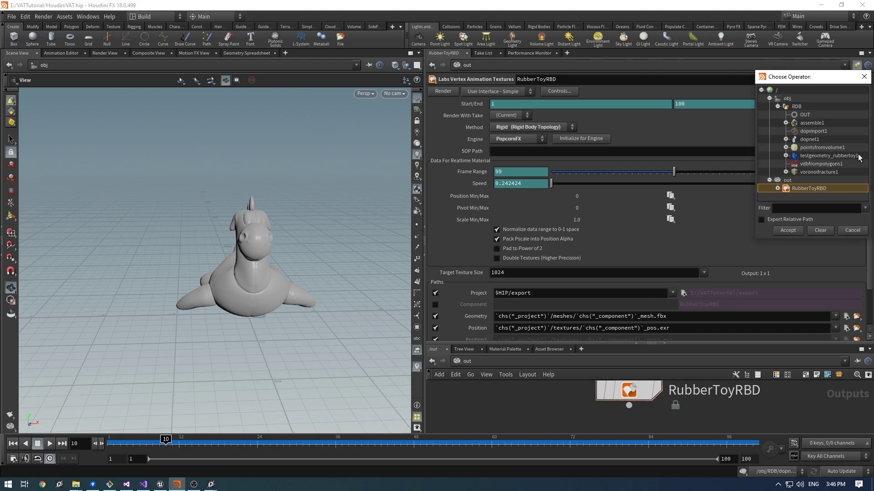
click(796, 107)
double_click(803, 115)
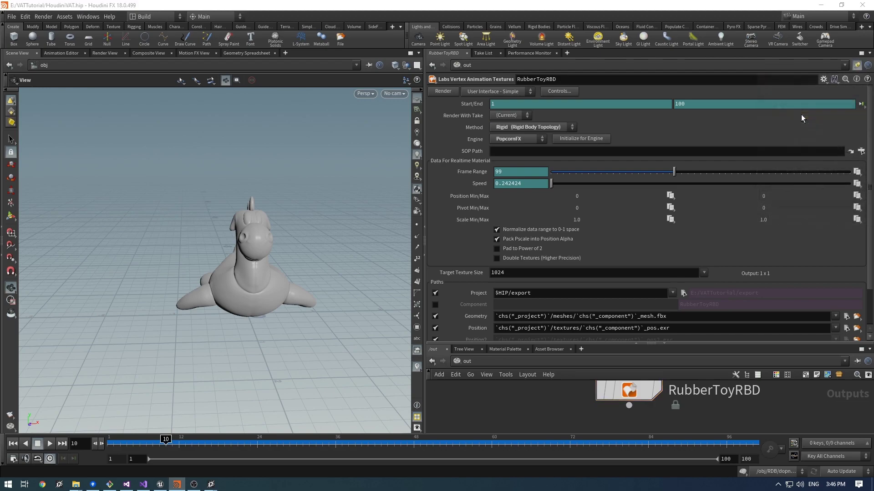
click(583, 138)
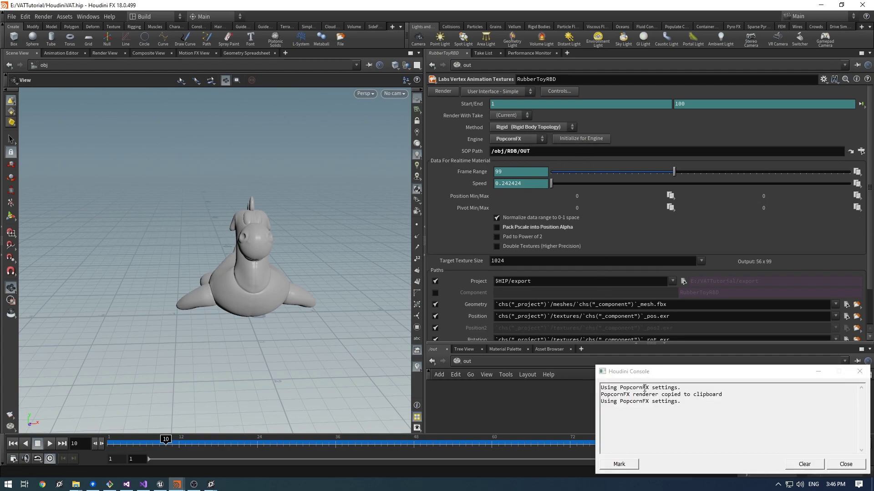
click(846, 464)
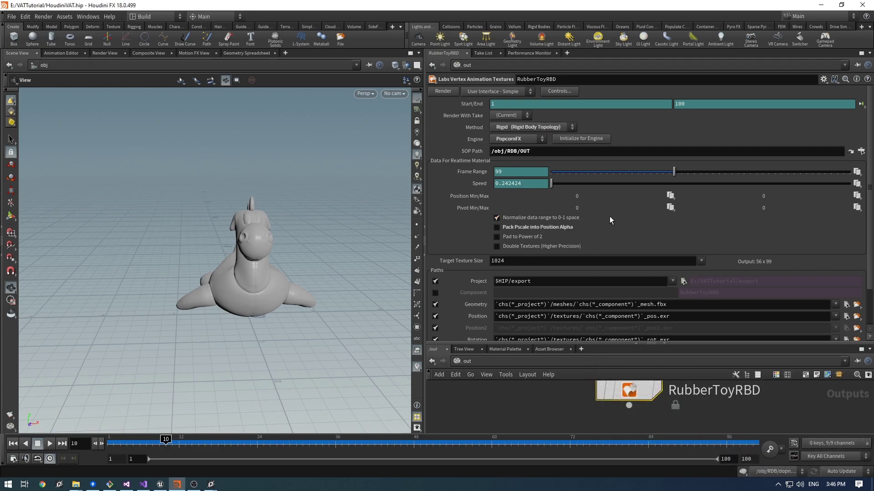
Switch RubberToyRBD's User Interface to Normal to show all export parameters
click(517, 91)
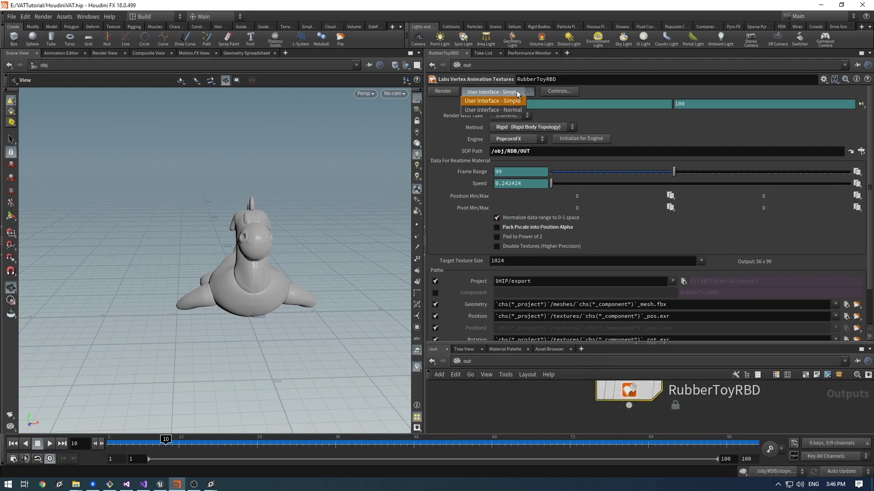
click(506, 109)
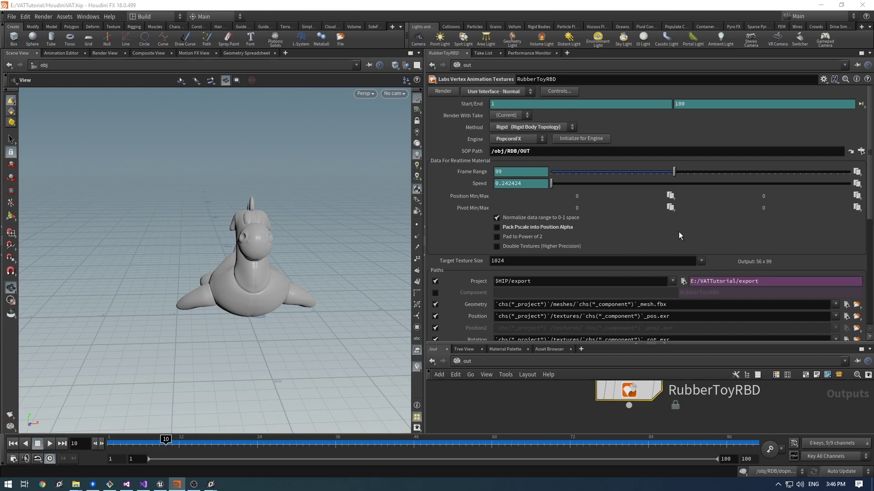
scroll(694, 208, down, 3)
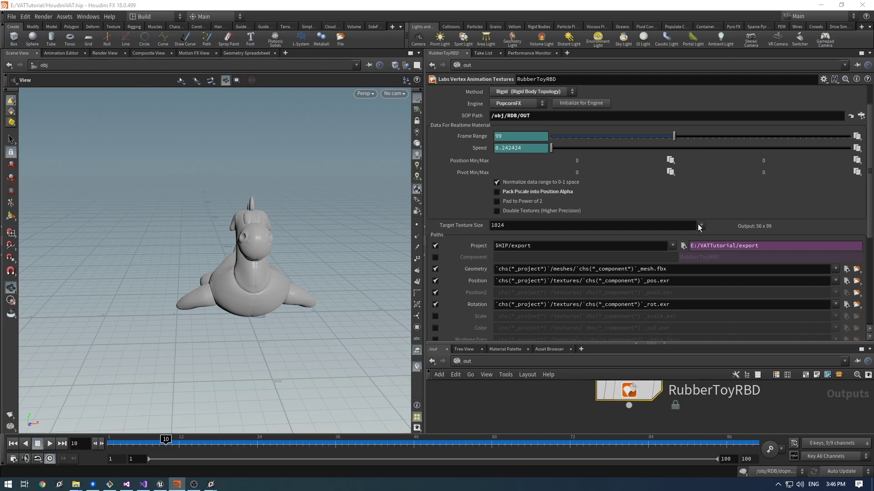
Create an Exports folder inside PopcornFXVAT and set it as the Project path
click(683, 246)
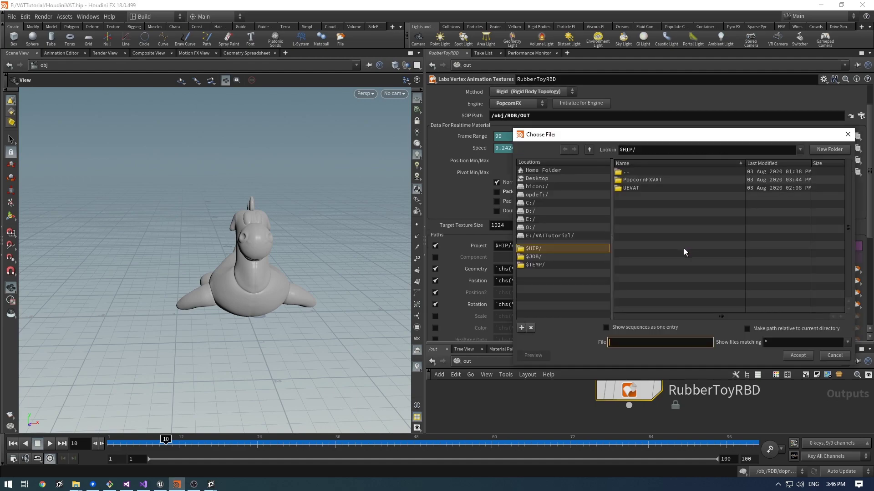
double_click(643, 180)
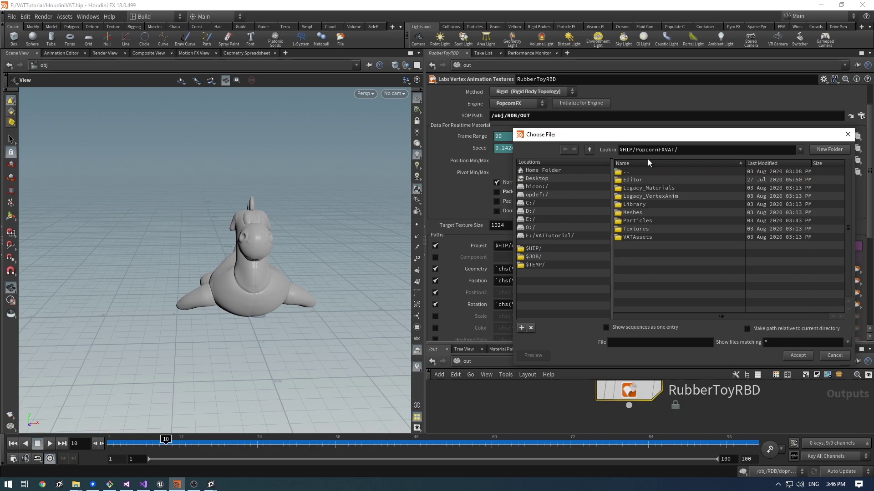
click(824, 150)
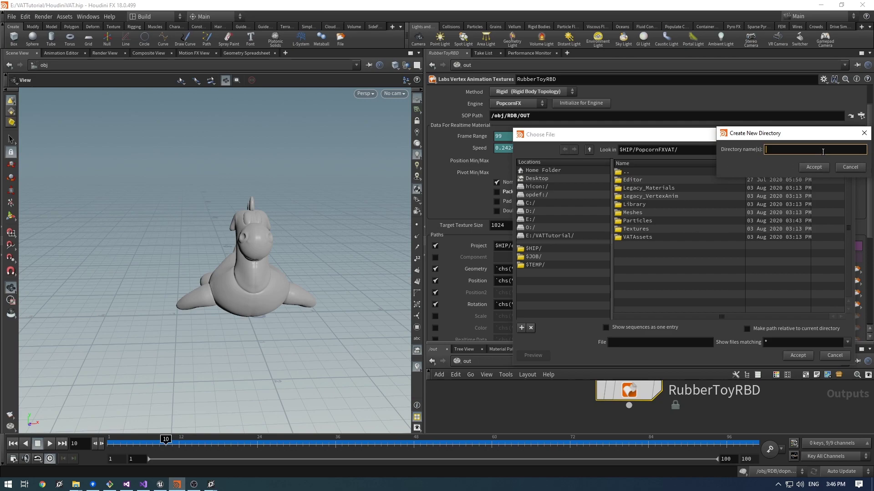
text(Exports)
click(814, 169)
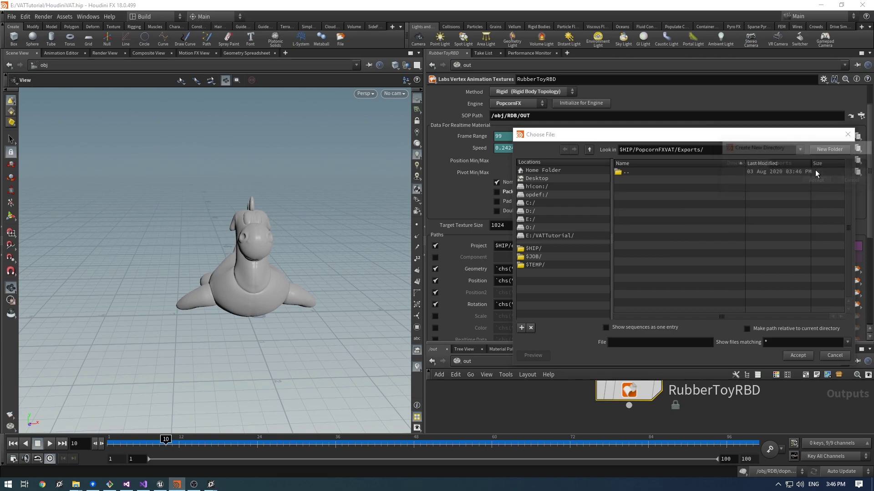
click(799, 355)
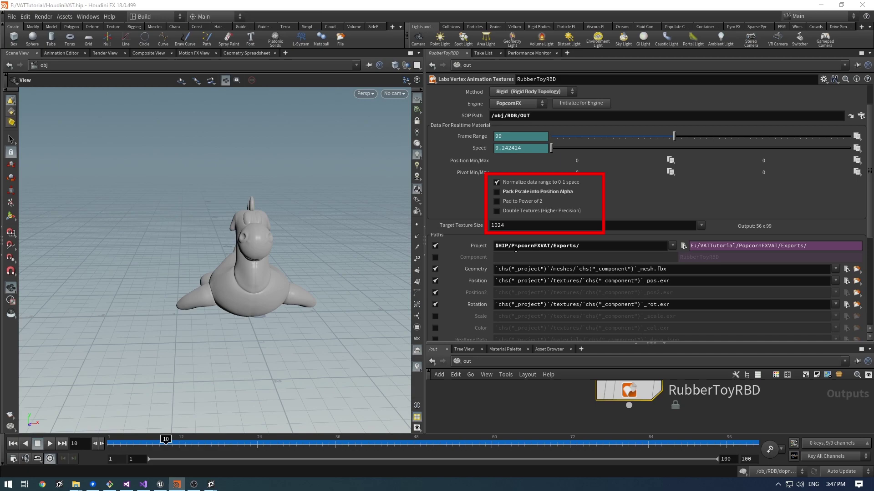
Render RubberToyRBD's vertex animation textures to compute the Position and Pivot bounds
scroll(487, 173, up, 2)
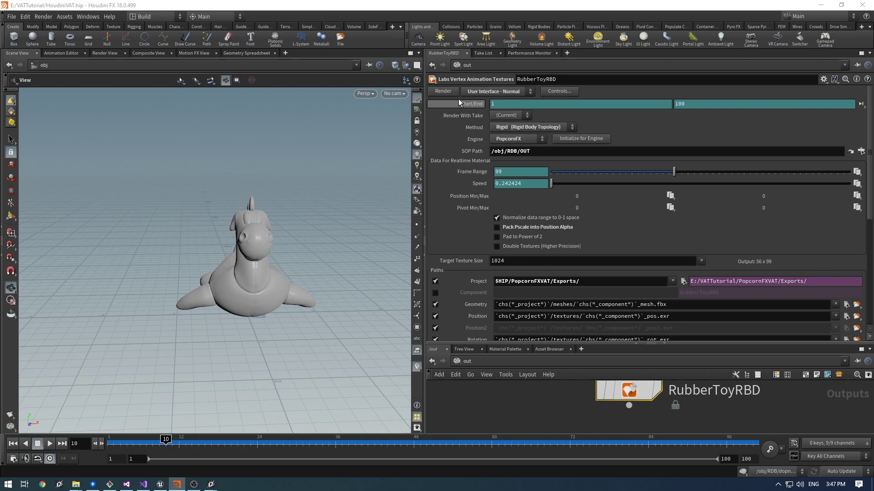
click(441, 91)
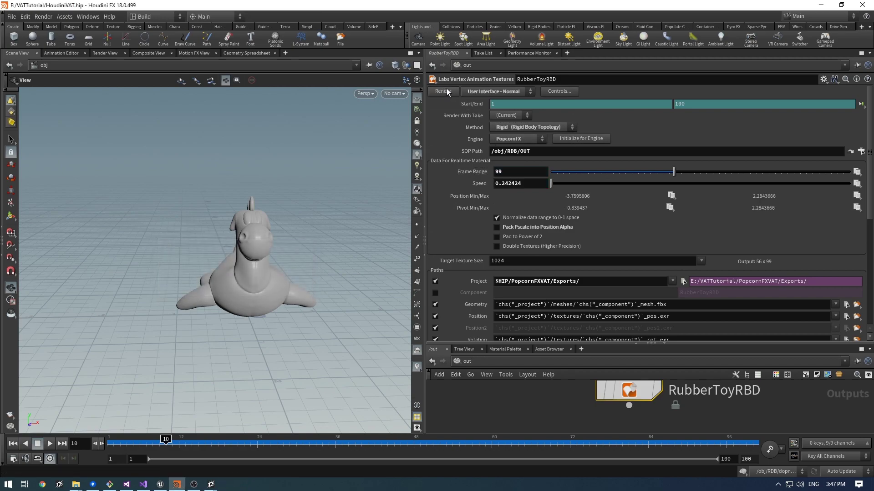
Copy the PopcornFX nodes from Sample Shader Code to the clipboard and close the console
scroll(457, 198, down, 8)
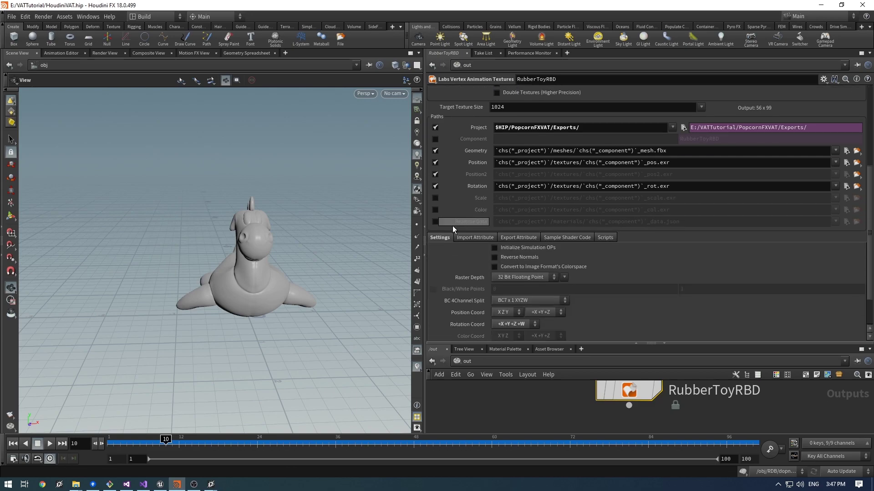
scroll(452, 227, down, 1)
click(561, 225)
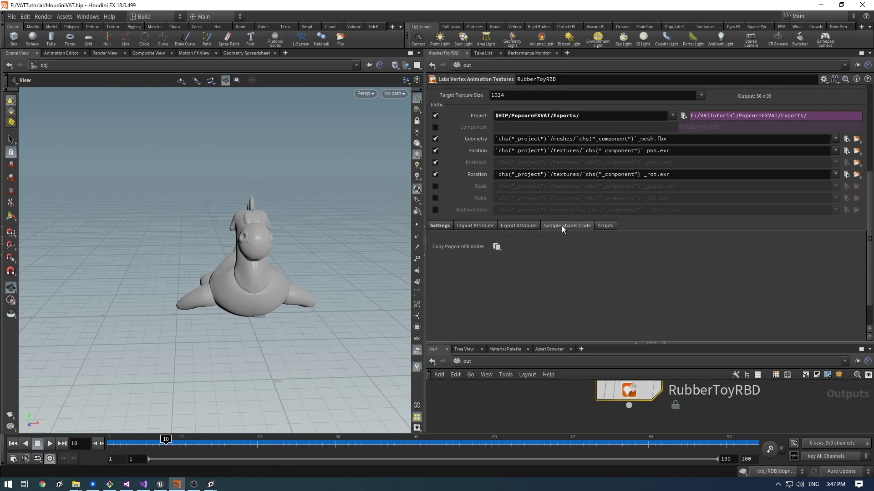
click(497, 247)
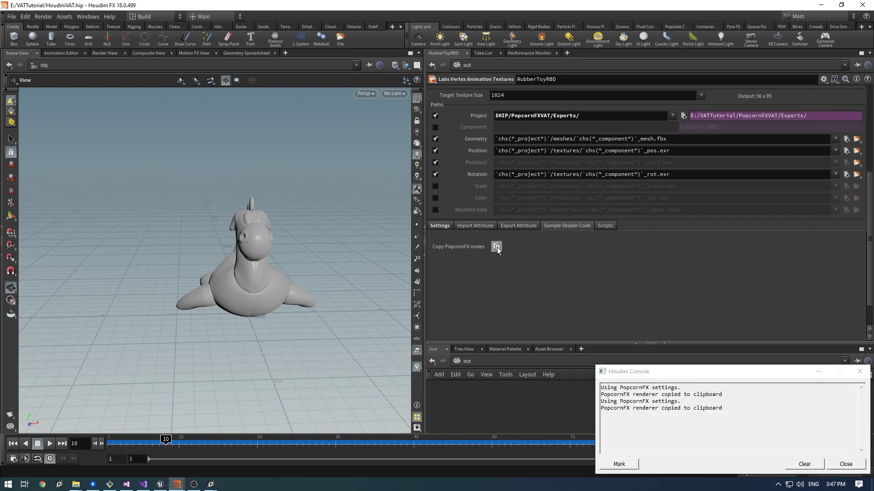
click(846, 464)
In the VATTutorial effect, paste a Layer node and connect it to Root
mouse_move(210, 484)
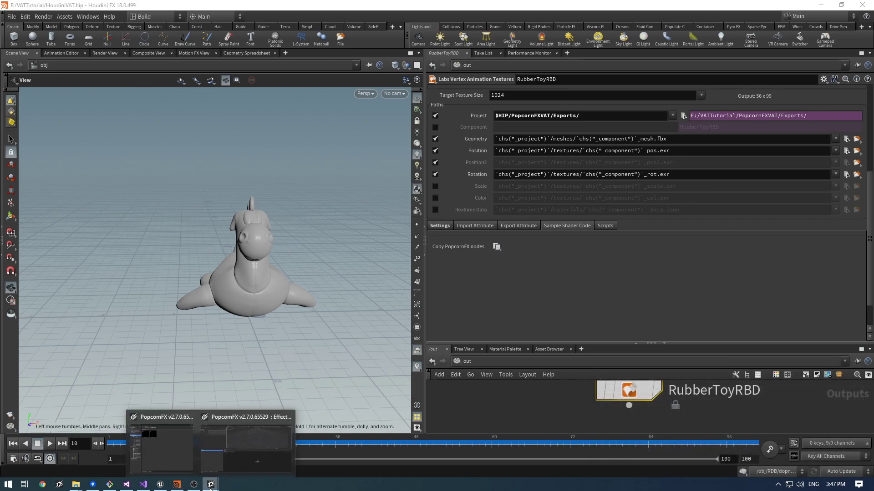
click(271, 457)
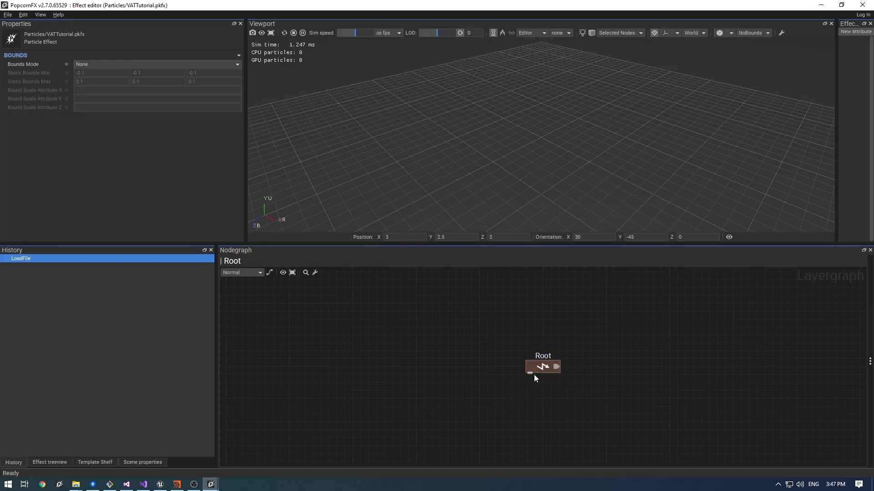
drag(535, 375, 450, 345)
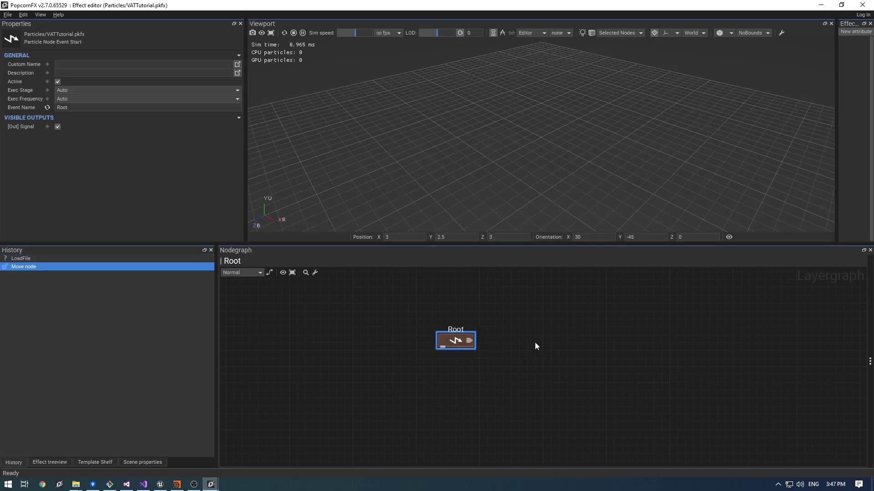
key(ctrl+v)
drag(538, 349, 480, 342)
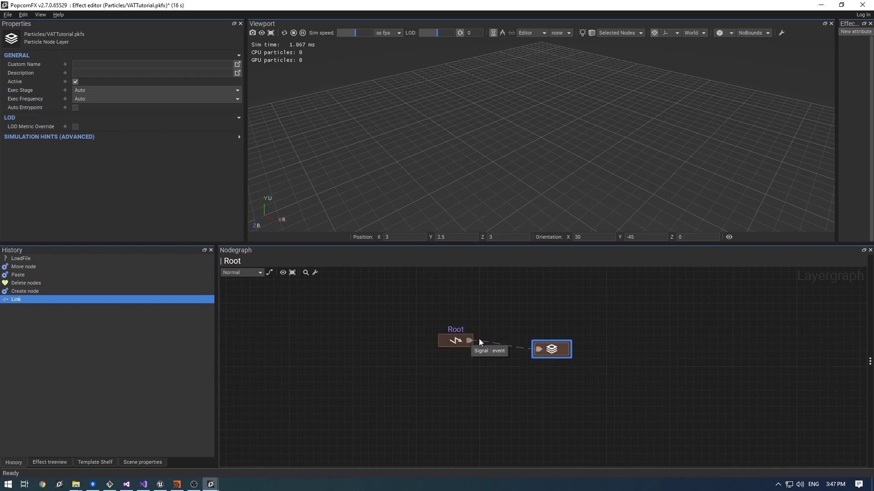
drag(551, 350, 613, 404)
Inside the layer, replace Set Life with the four pasted Houdini particle nodes
double_click(556, 341)
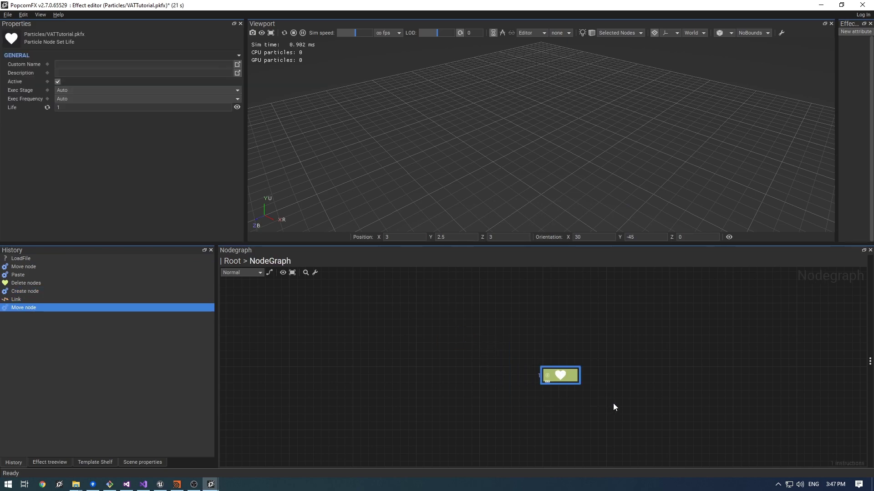
key(Delete)
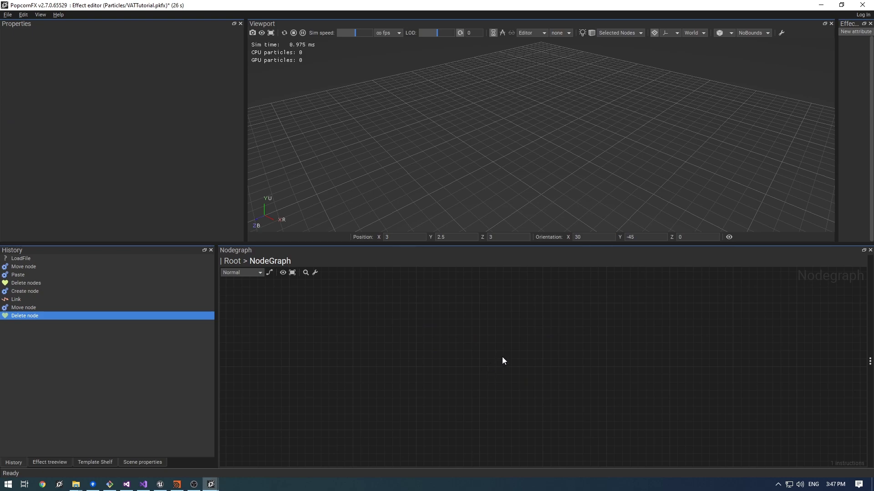
key(ctrl+v)
drag(610, 426, 605, 402)
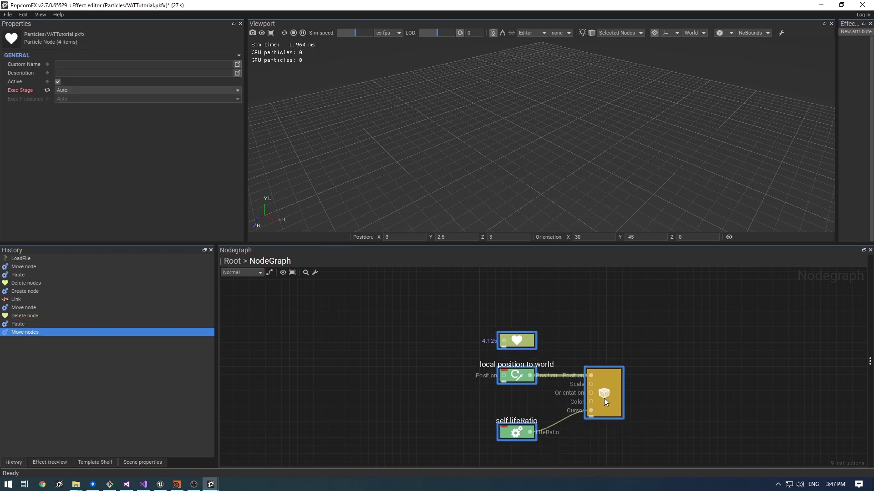
Select the mesh renderer node and enlarge Properties to show its diffuse and rigid VAT settings
scroll(489, 127, down, 3)
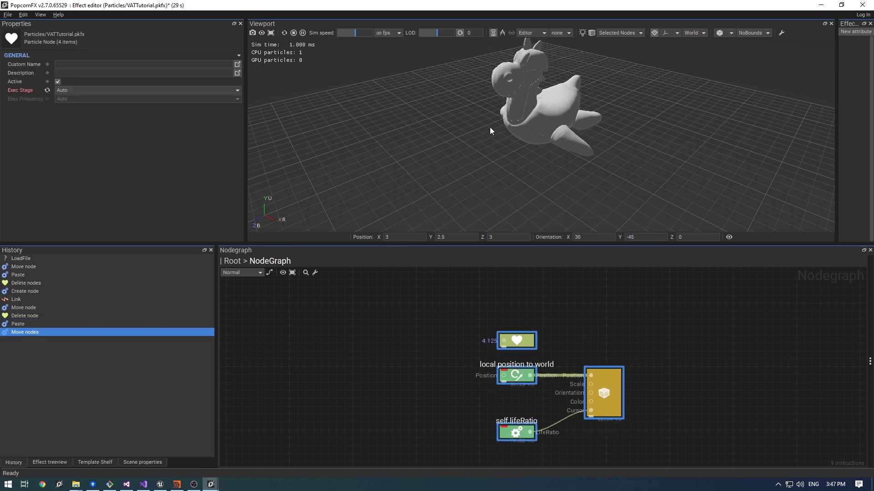
scroll(490, 126, down, 2)
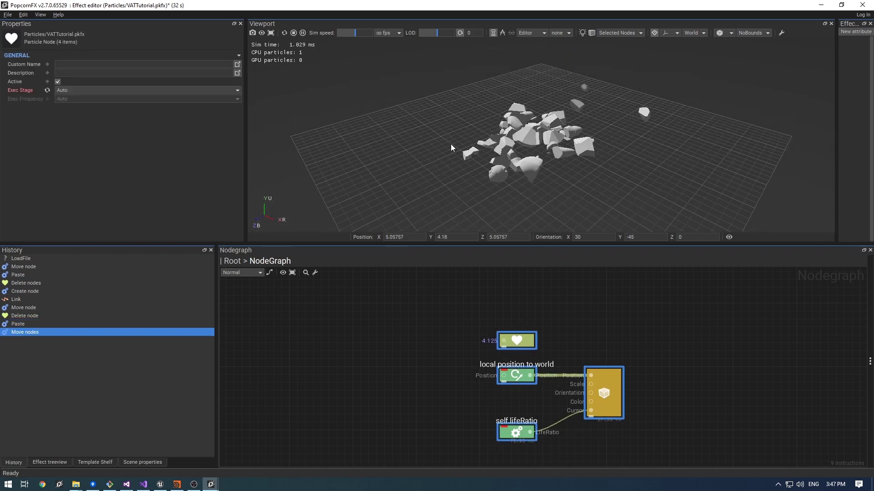
click(602, 408)
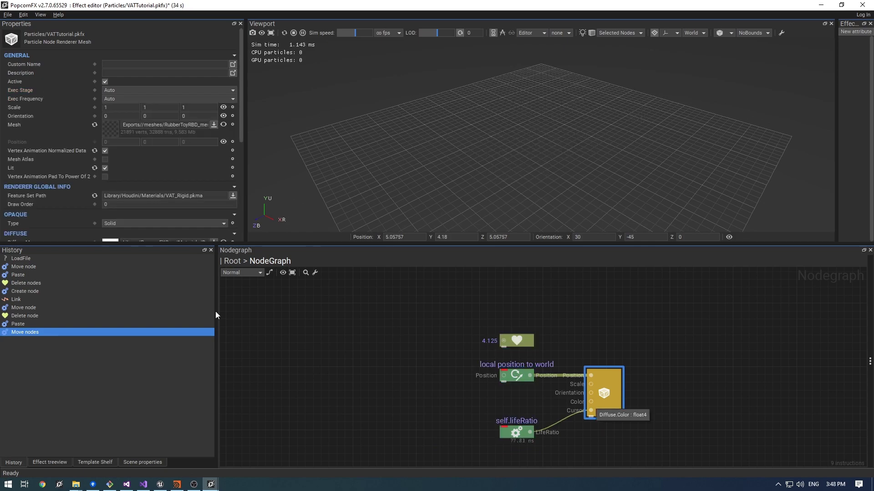
drag(204, 242, 204, 350)
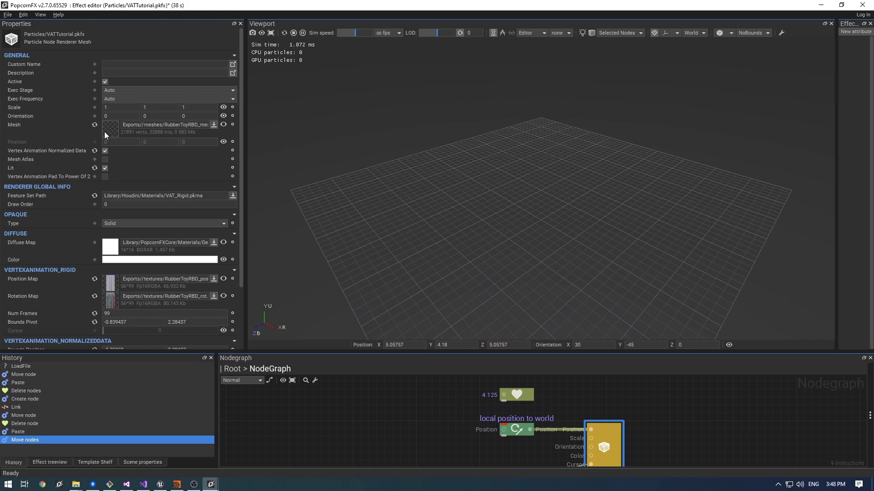
scroll(81, 285, down, 2)
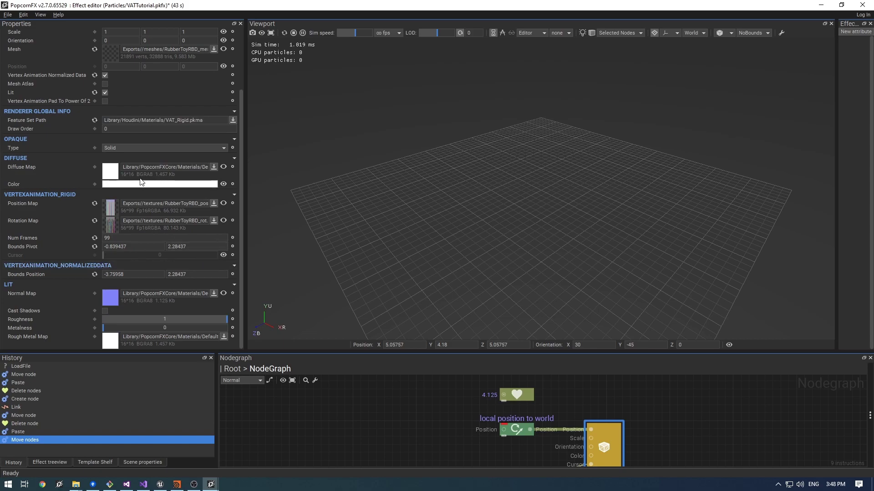
Set Textures/RubberToy_Albedo.jpg as the mesh renderer's diffuse map and save the VATTutorial effect
click(112, 175)
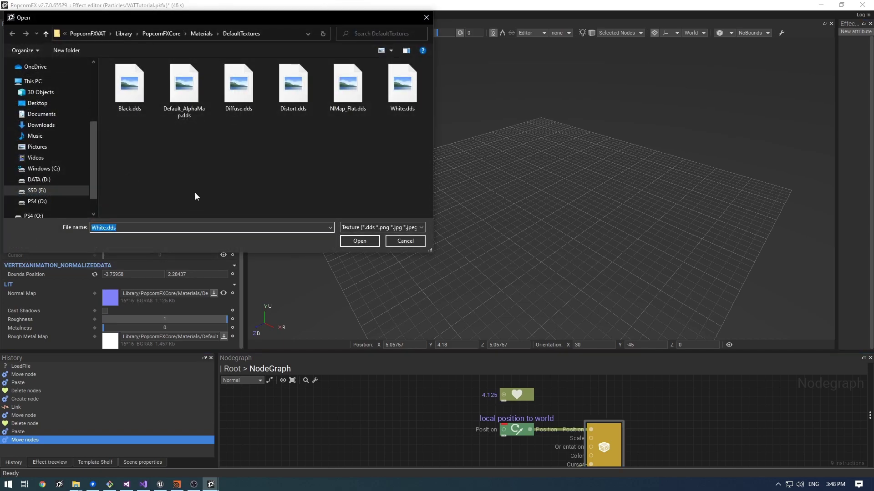
click(95, 33)
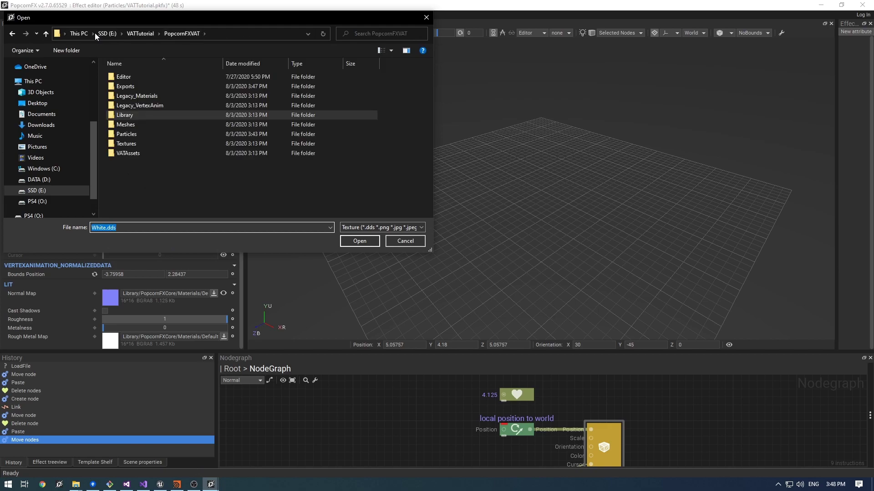
double_click(132, 141)
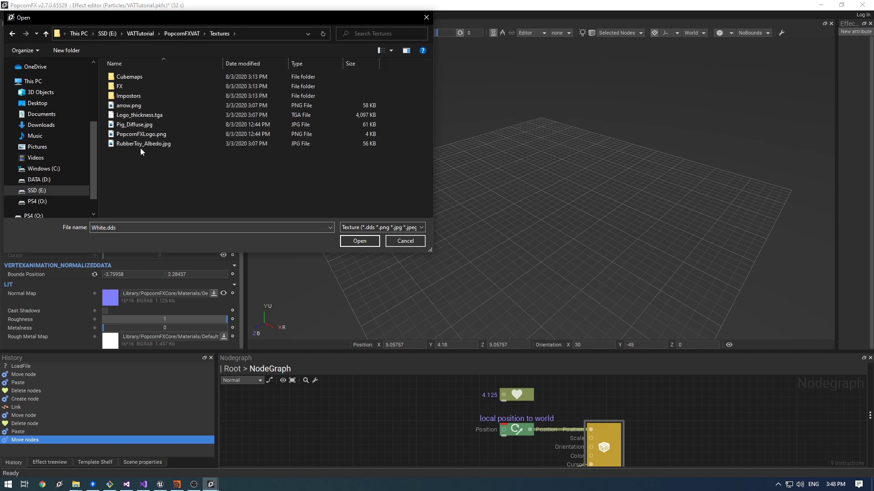
double_click(140, 144)
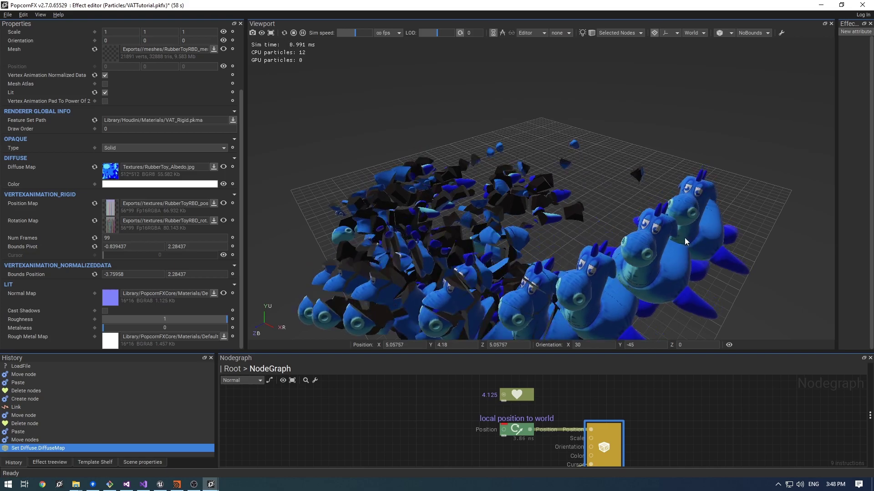
right_drag(529, 251, 813, 109)
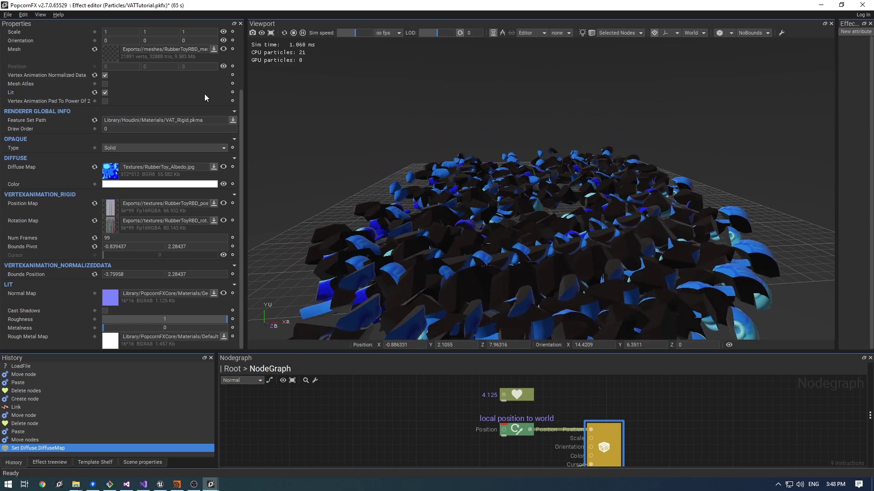
click(8, 14)
click(29, 27)
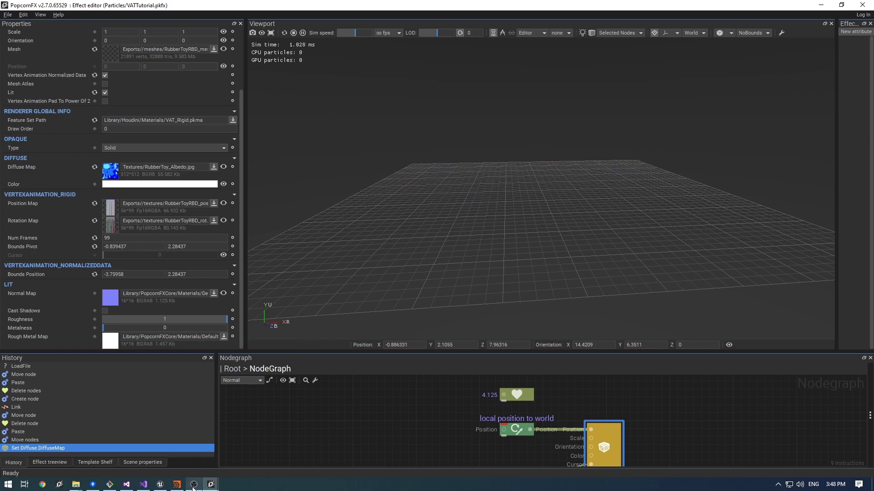
In Unreal Editor, import VATTutorial.pkfx into Content and accept the FBX Import Options
click(161, 485)
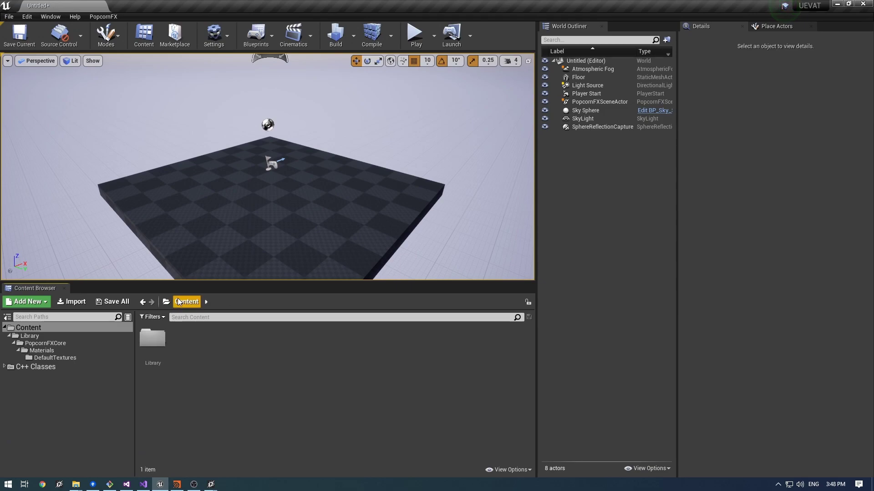
click(72, 302)
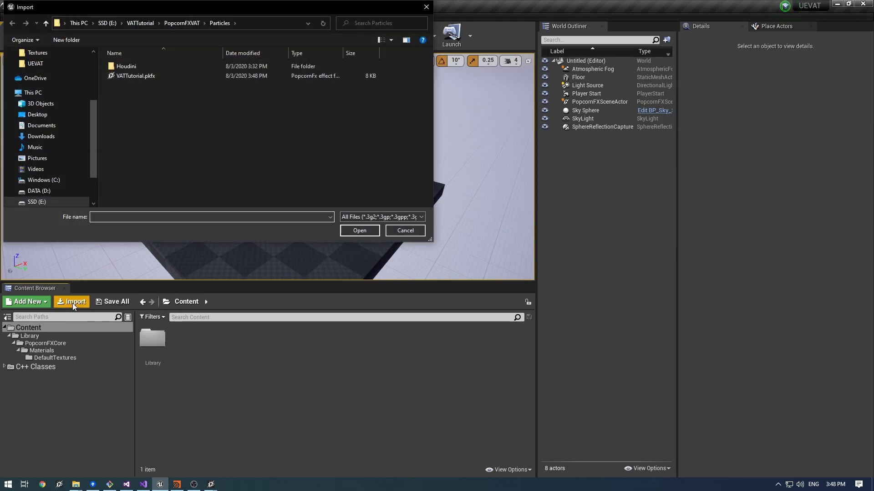
double_click(130, 76)
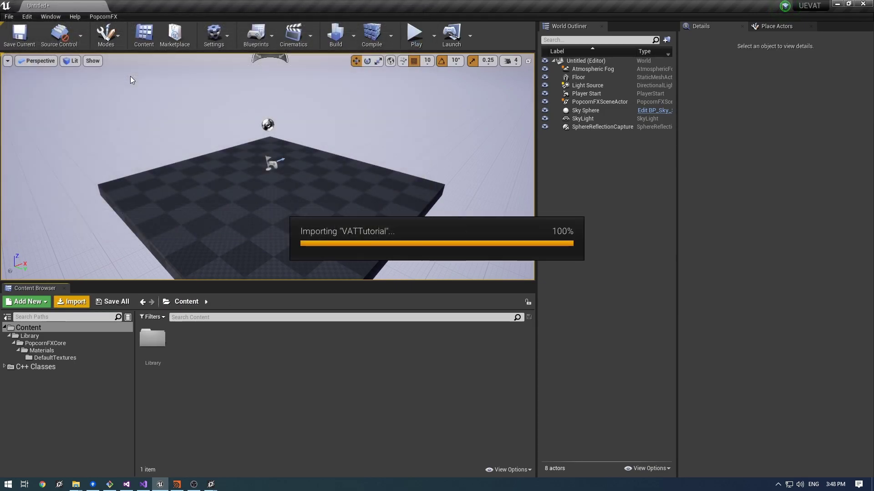
click(486, 386)
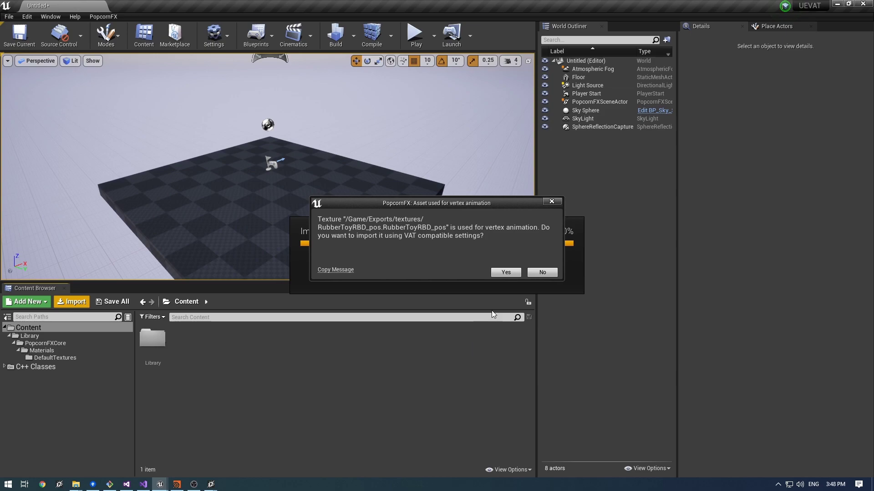
Accept VAT-compatible import settings for RubberToyRBD_pos, RubberToyRBD_rot and RubberToyRBD_mesh
click(506, 272)
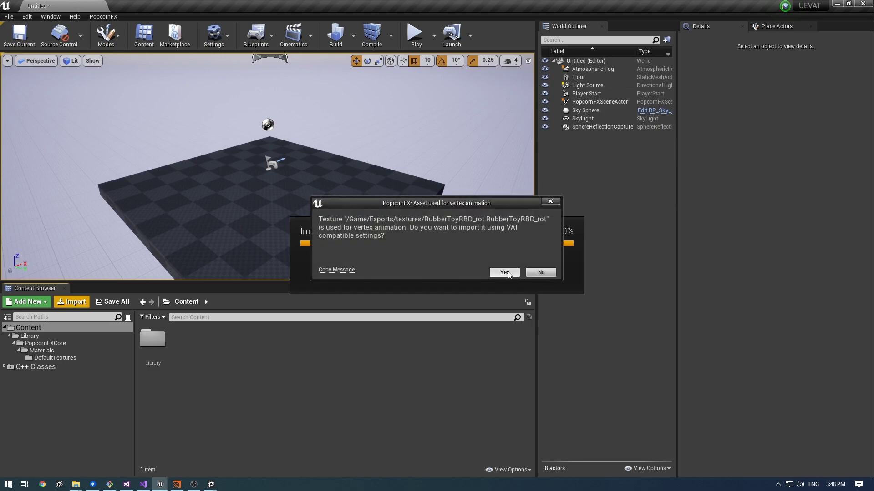
click(506, 272)
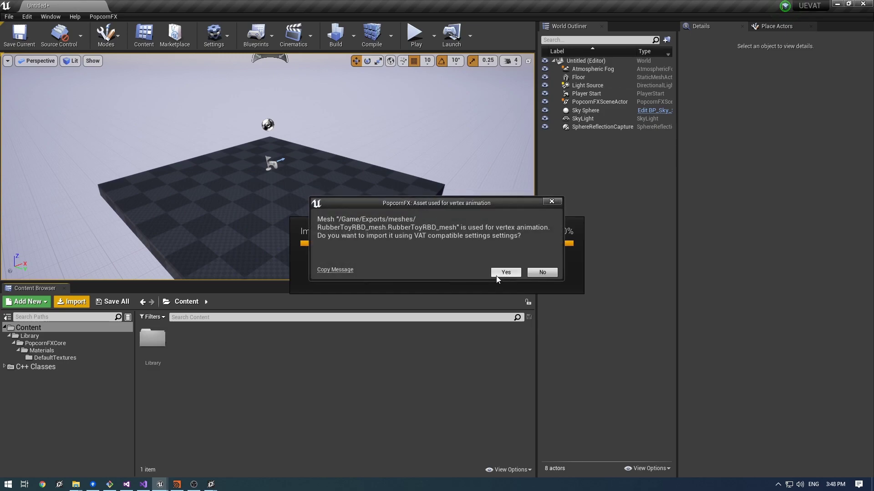
click(502, 272)
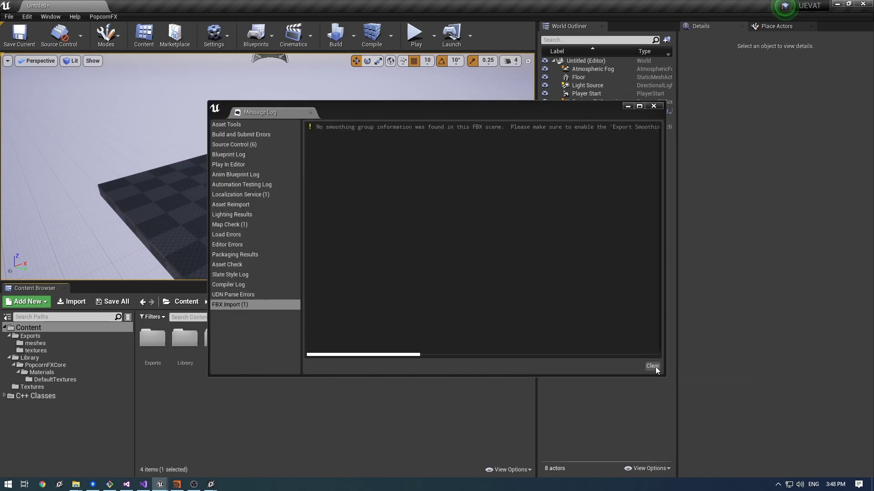
Clear and minimize the Message Log, then drop three VATTutorial emitters onto the level floor
click(652, 366)
click(628, 106)
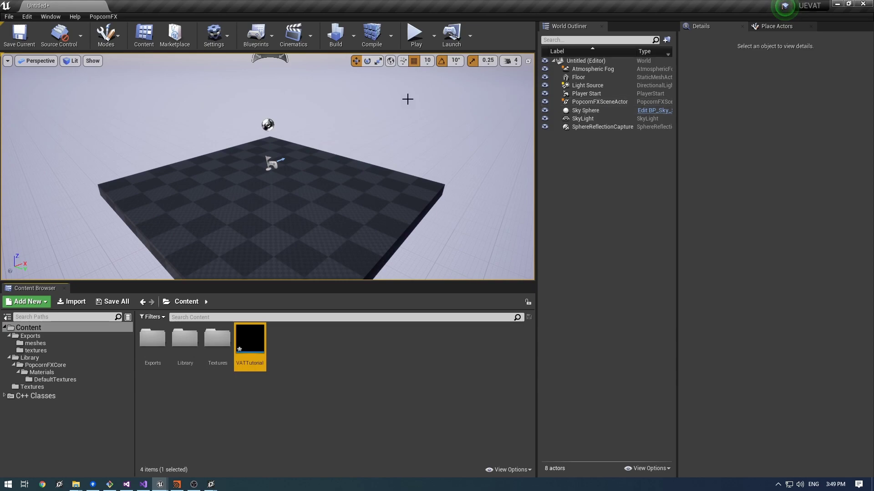
mouse_move(301, 264)
right_down()
mouse_move(301, 273)
mouse_move(301, 264)
right_up()
drag(250, 339, 319, 191)
drag(254, 325, 336, 200)
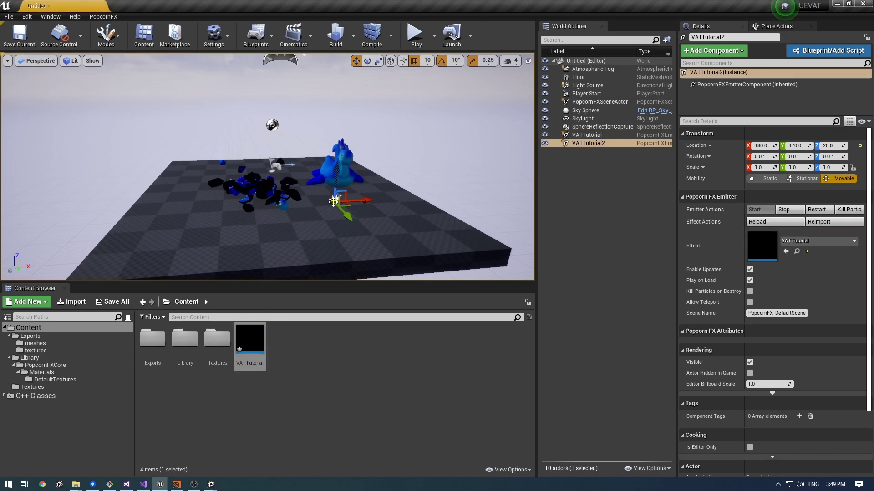
drag(249, 339, 219, 226)
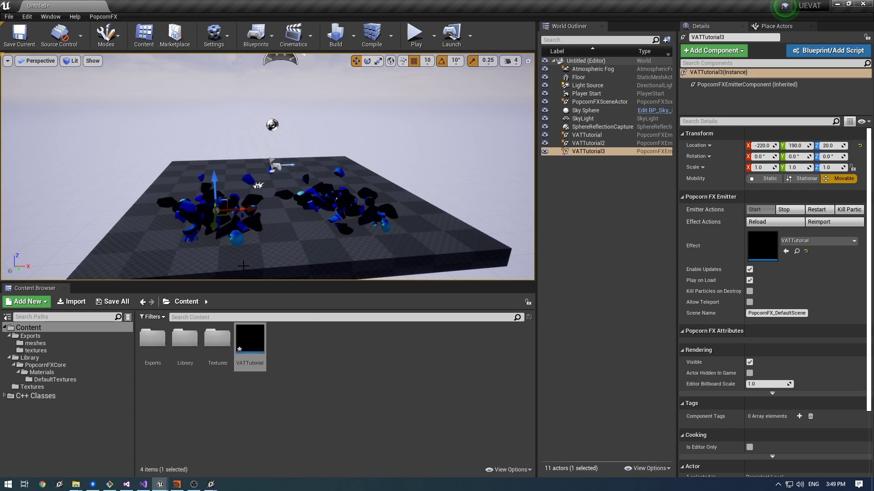